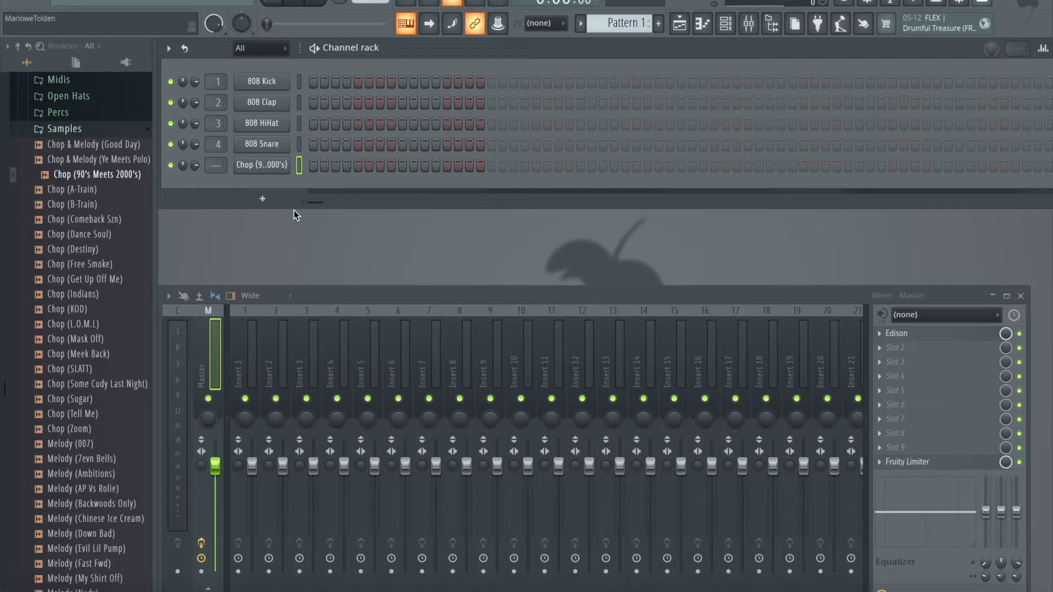
Open the Chop (90's Meets 2000's) channel's sampler settings and move the window left.
{"action": "left_click", "coordinate": [262, 165]}
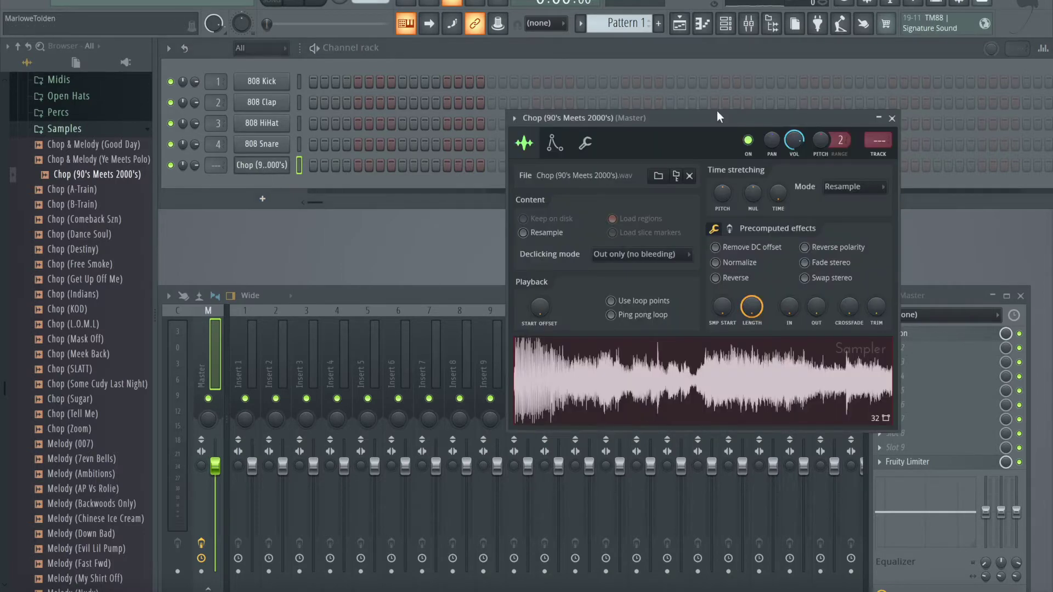
{"action": "left_click_drag", "start_coordinate": [677, 117], "coordinate": [501, 114]}
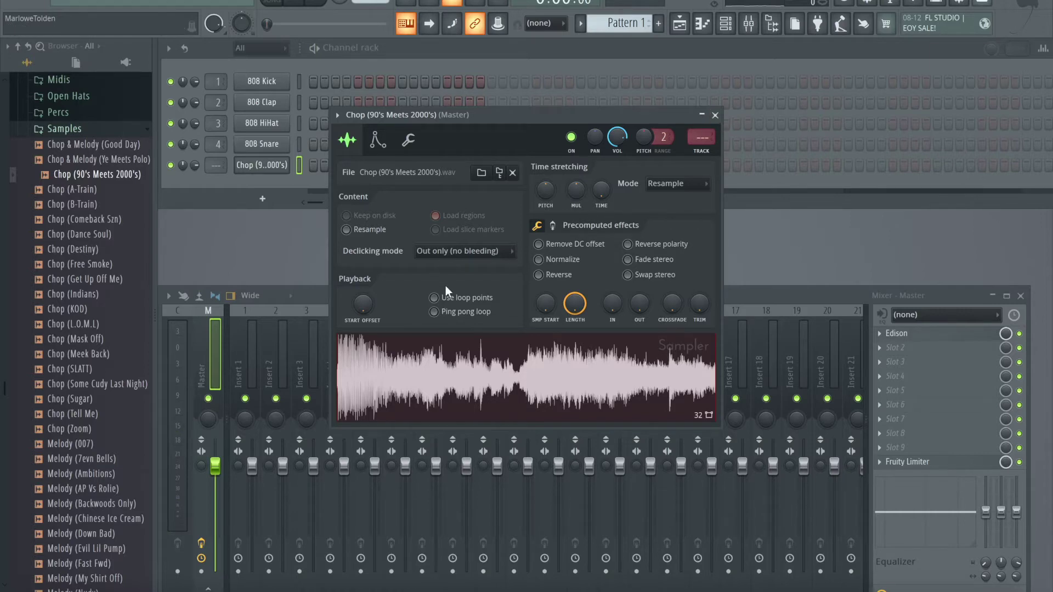
Send the Chop waveform to Edison via 'Edit in audio editor' and view its properties.
{"action": "right_click", "coordinate": [420, 369]}
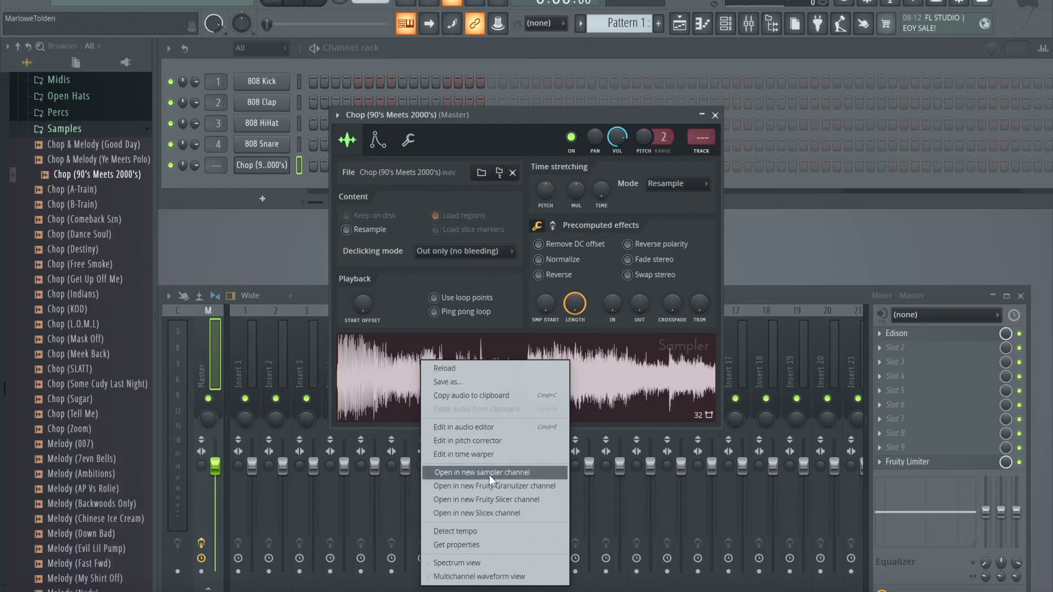
{"action": "left_click", "coordinate": [487, 429]}
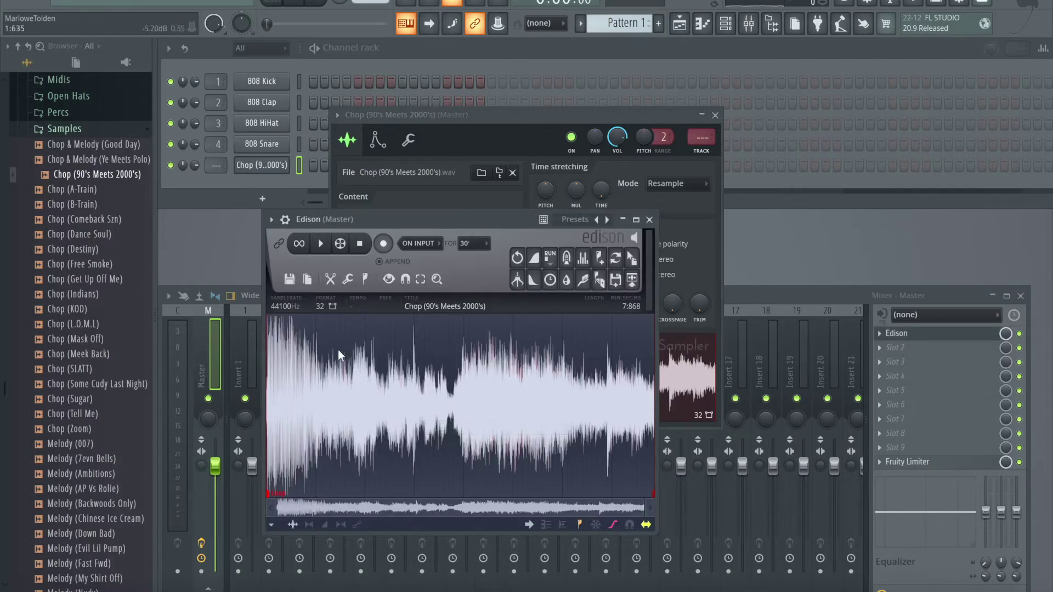
{"action": "left_click", "coordinate": [281, 309]}
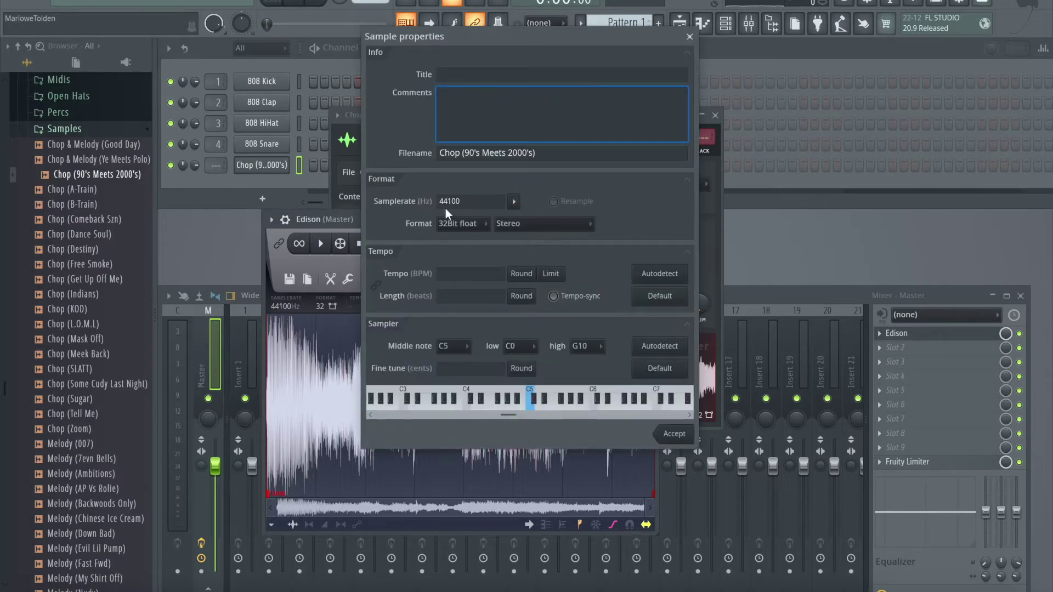
Resample the Chop audio from 44100 Hz to 3000 Hz with Resample enabled.
{"action": "left_click_drag", "start_coordinate": [473, 205], "coordinate": [421, 205]}
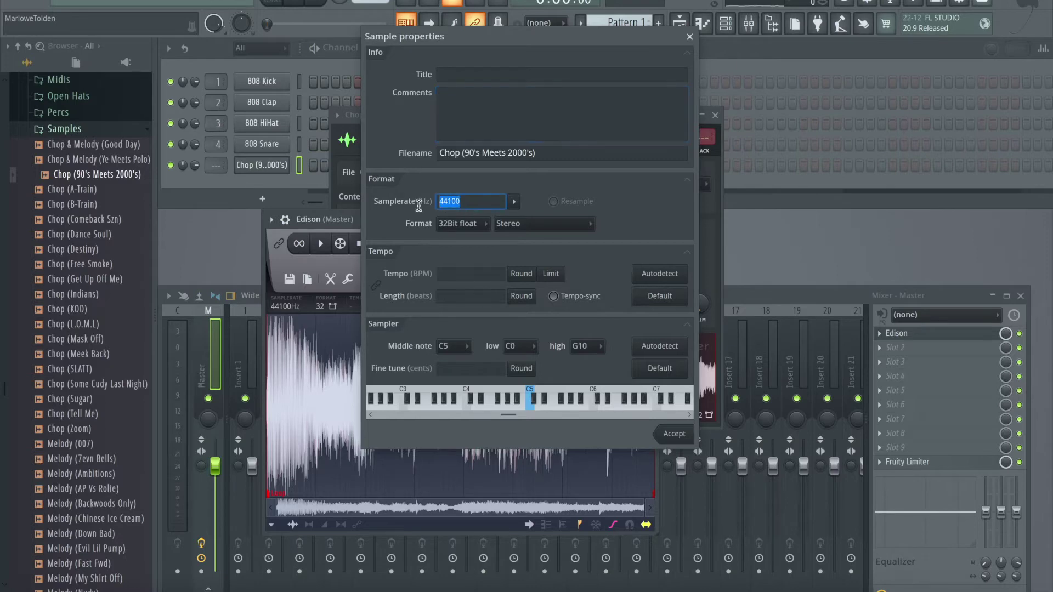
{"action": "type", "text": "30"}
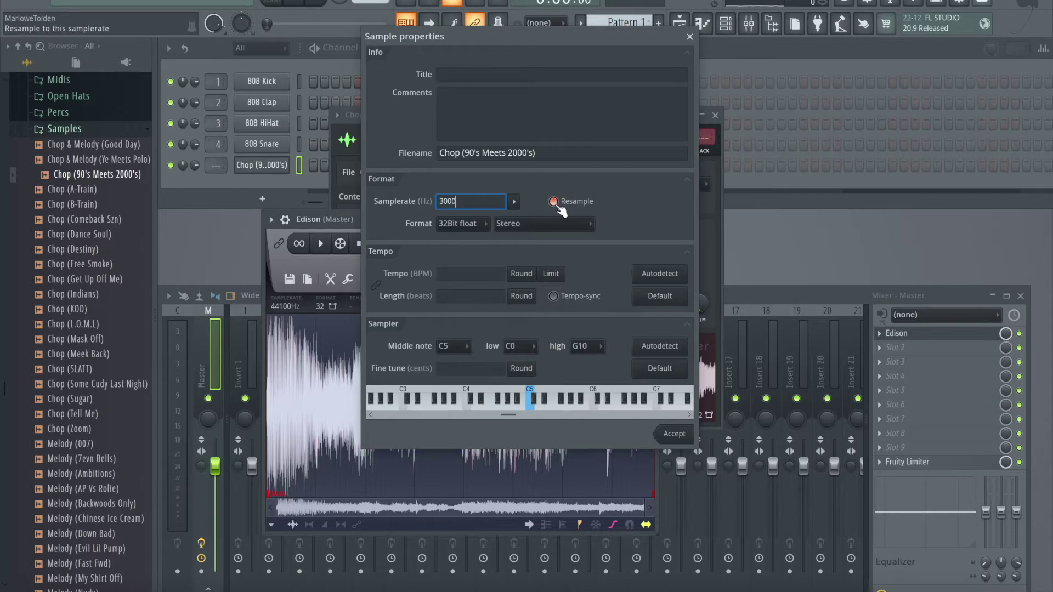
{"action": "left_click", "coordinate": [673, 434]}
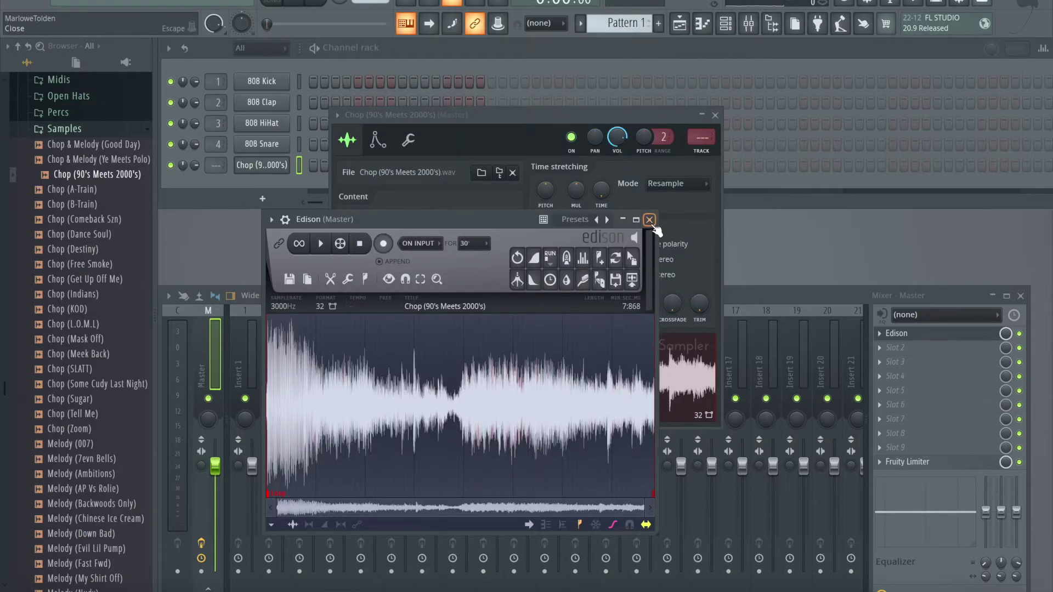
Play the 3000 Hz audio and drag it into the Channel rack as a new channel.
{"action": "key", "text": "space"}
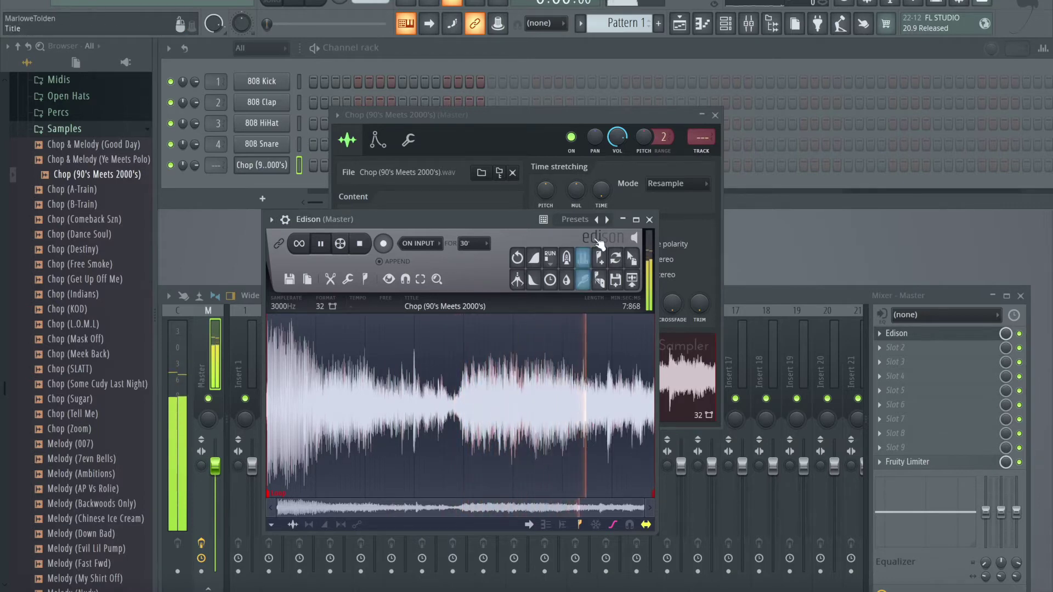
{"action": "left_click", "coordinate": [714, 115]}
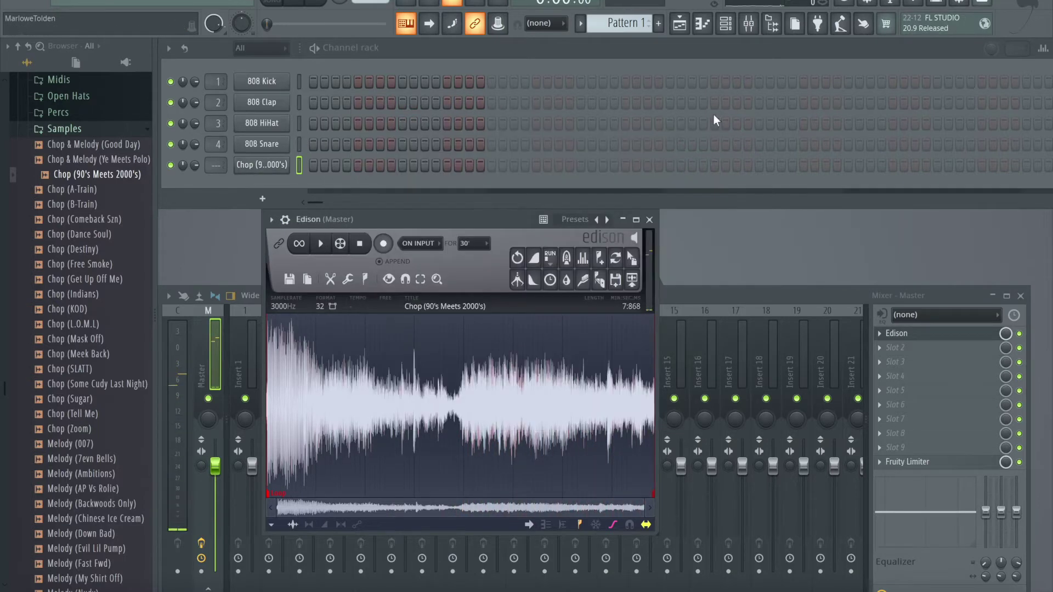
{"action": "left_click", "coordinate": [632, 259]}
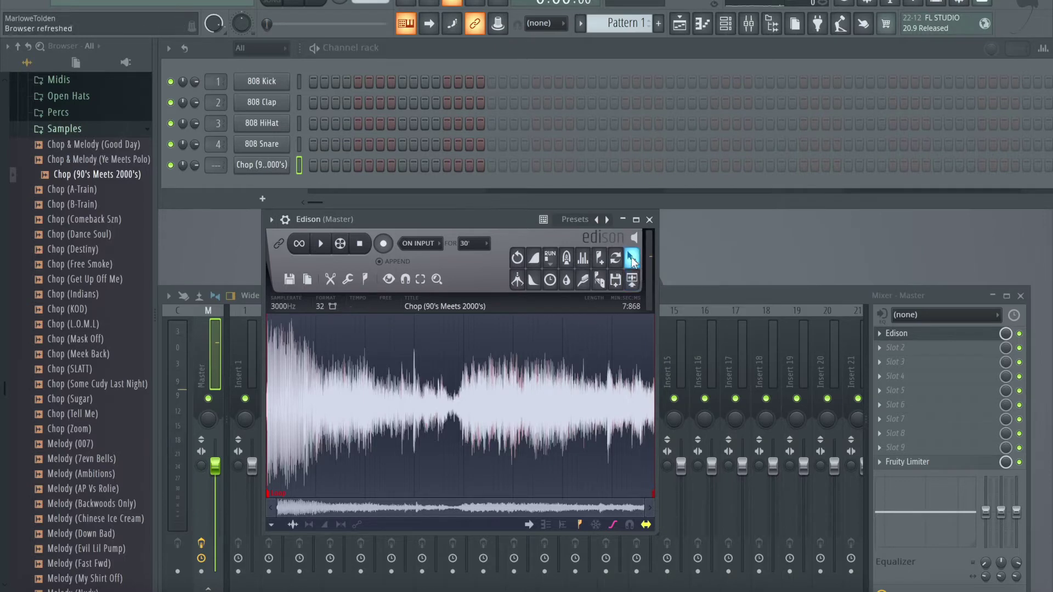
{"action": "left_click_drag", "start_coordinate": [632, 258], "coordinate": [262, 185]}
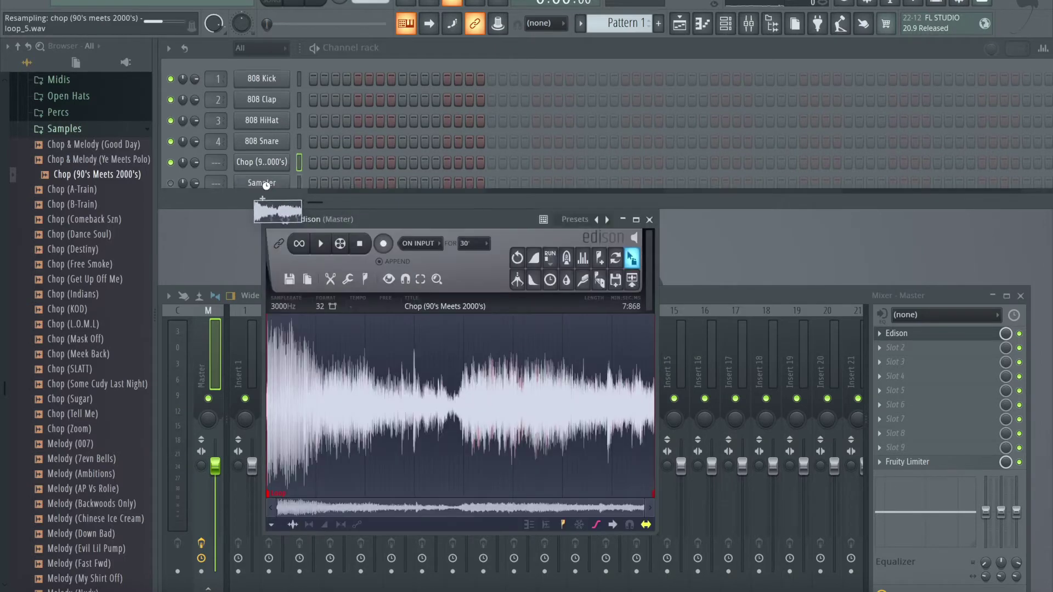
Place the resampled audio as a clip on playlist Track 1 and filter the rack to Unsorted.
{"action": "left_click", "coordinate": [680, 23]}
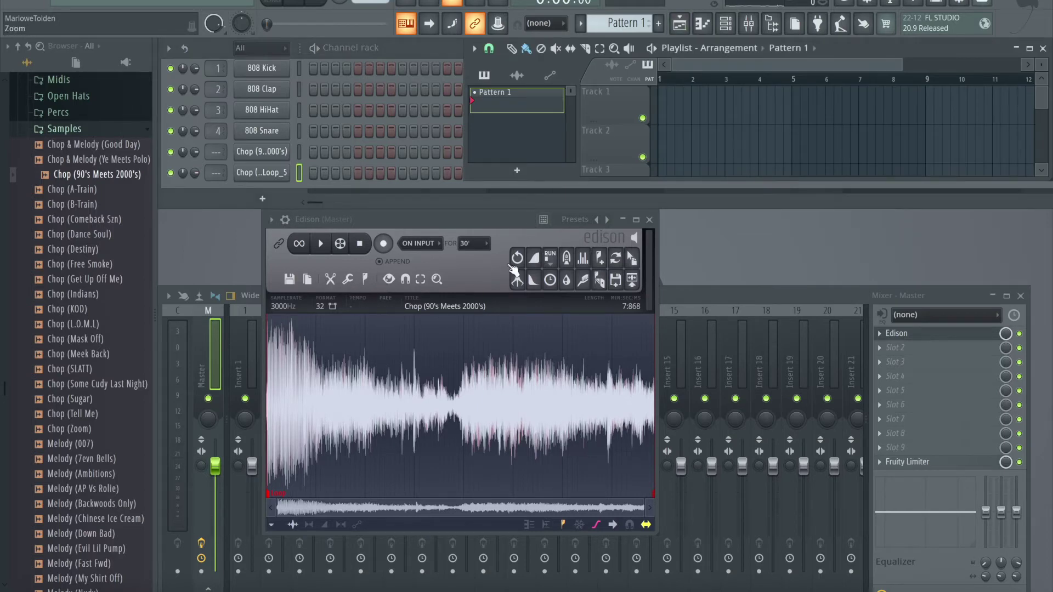
{"action": "mouse_move", "coordinate": [630, 258]}
{"action": "left_mouse_down"}
{"action": "mouse_move", "coordinate": [673, 113]}
{"action": "mouse_move", "coordinate": [691, 103]}
{"action": "left_mouse_up"}
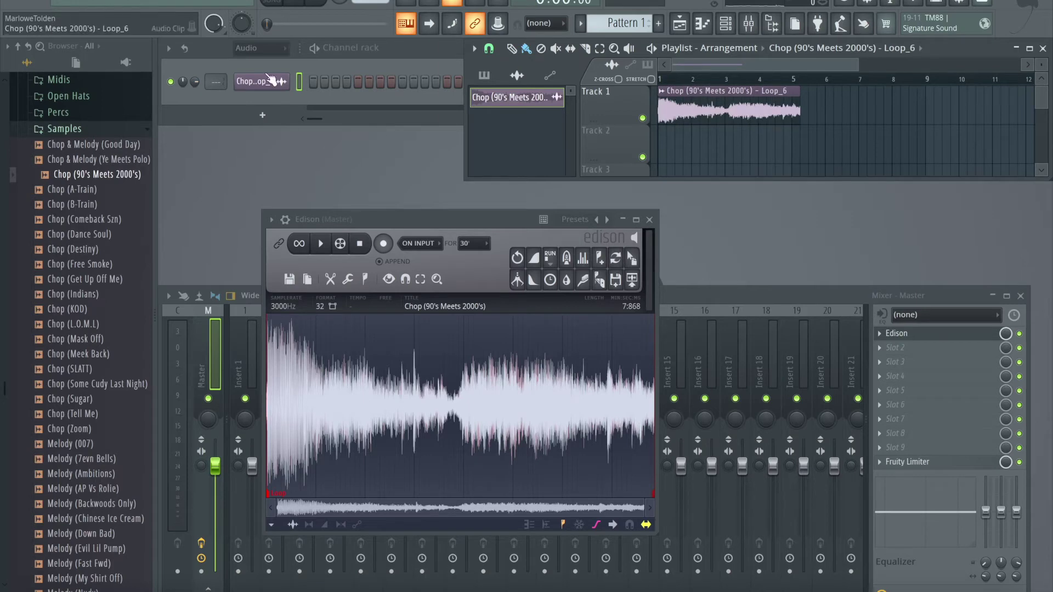
{"action": "left_click", "coordinate": [259, 48]}
{"action": "left_click", "coordinate": [250, 95]}
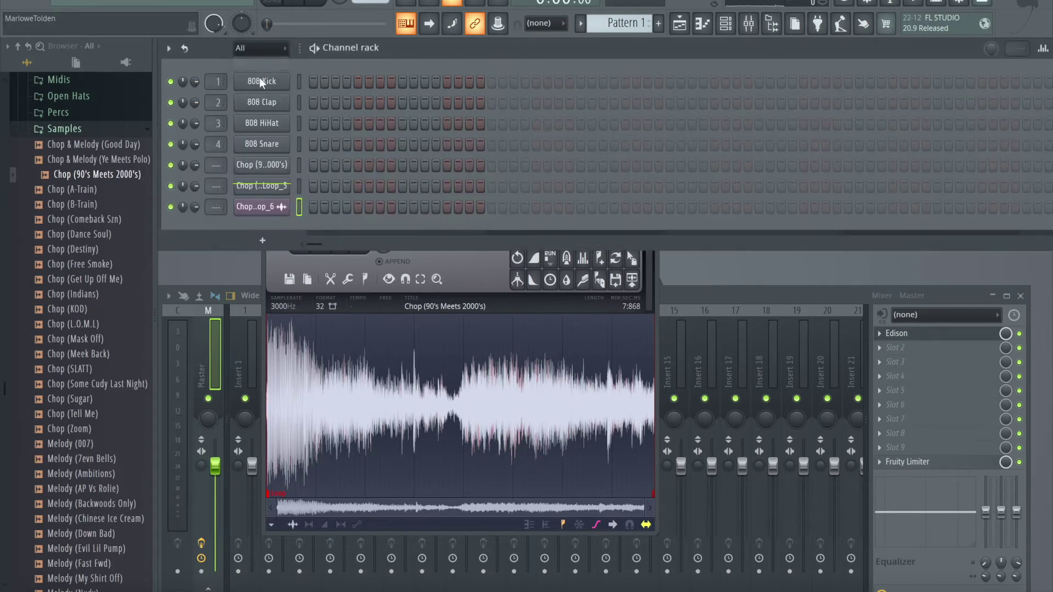
{"action": "scroll", "coordinate": [218, 165], "scroll_direction": "up", "scroll_amount": 3}
{"action": "scroll", "coordinate": [218, 165], "scroll_direction": "up", "scroll_amount": 2}
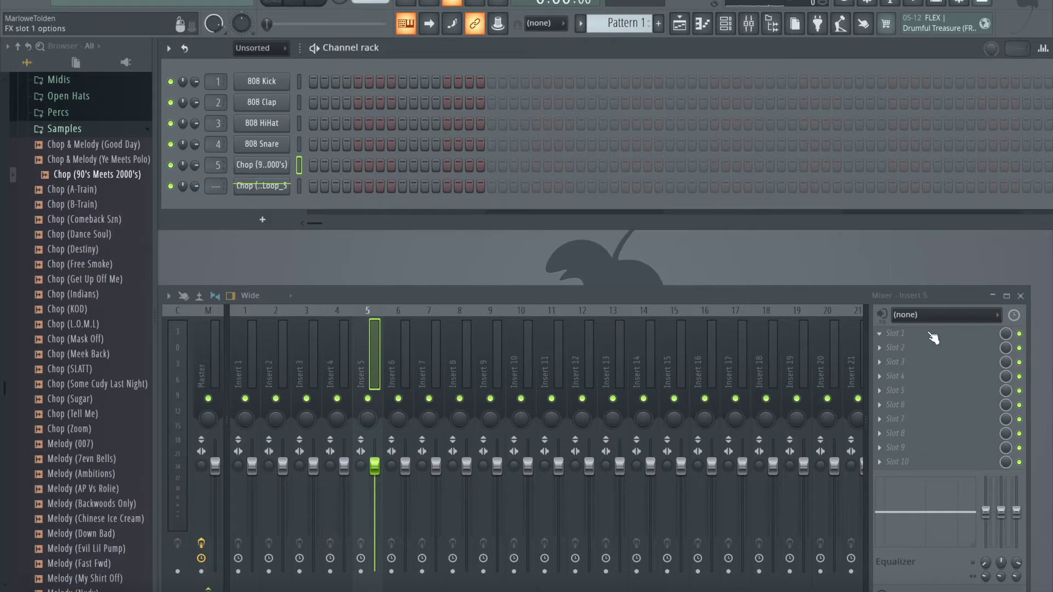
Load Fruity Parametric EQ 2 on insert 5 and cut the highs around 1.3 kHz.
{"action": "left_click", "coordinate": [933, 338]}
{"action": "mouse_move", "coordinate": [950, 280]}
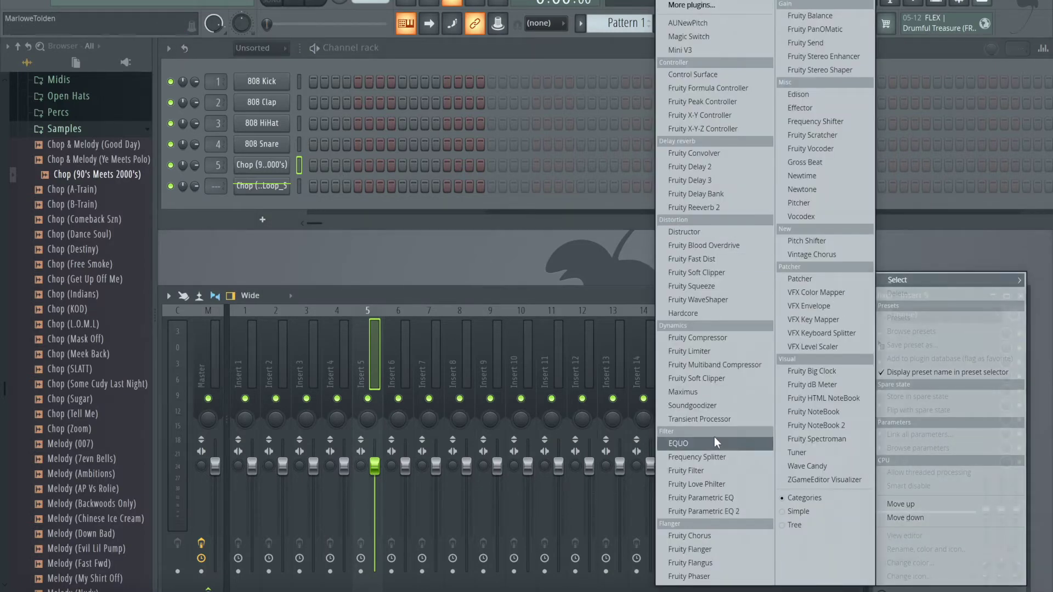
{"action": "left_click", "coordinate": [706, 511]}
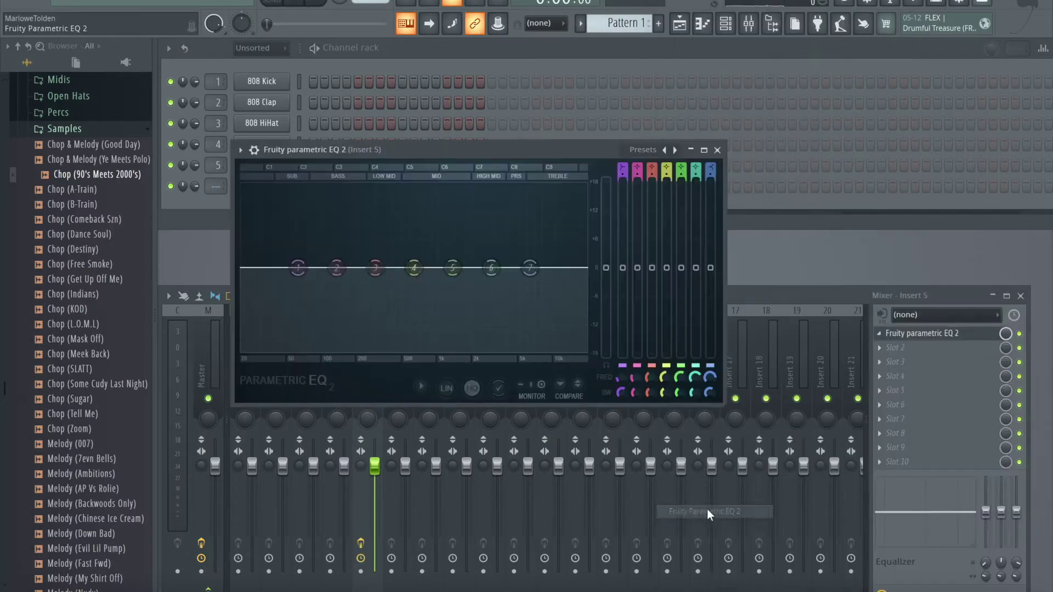
{"action": "left_click_drag", "start_coordinate": [529, 268], "coordinate": [455, 352]}
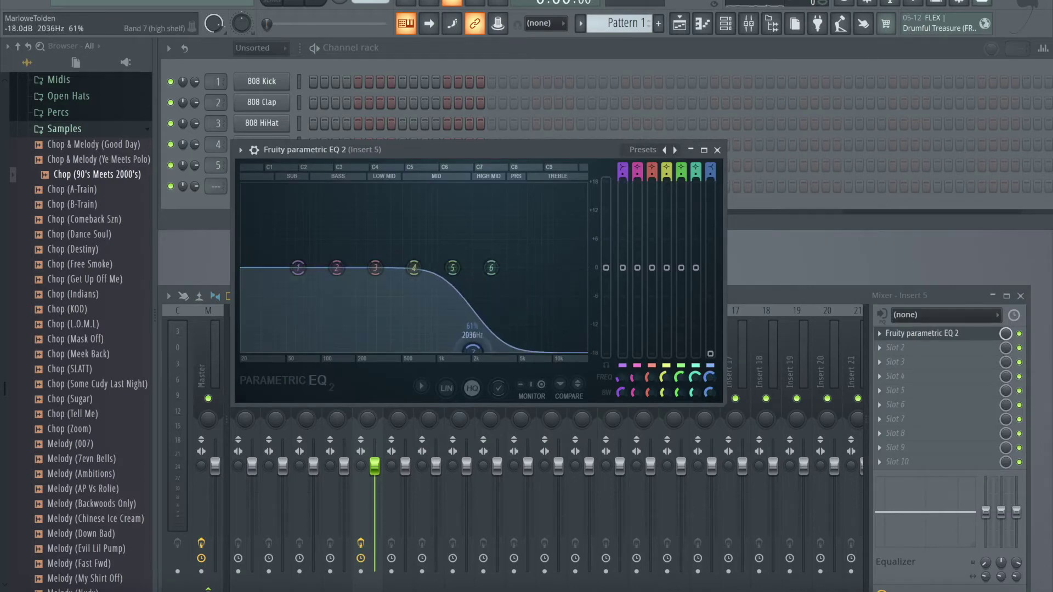
{"action": "left_click_drag", "start_coordinate": [308, 159], "coordinate": [462, 193]}
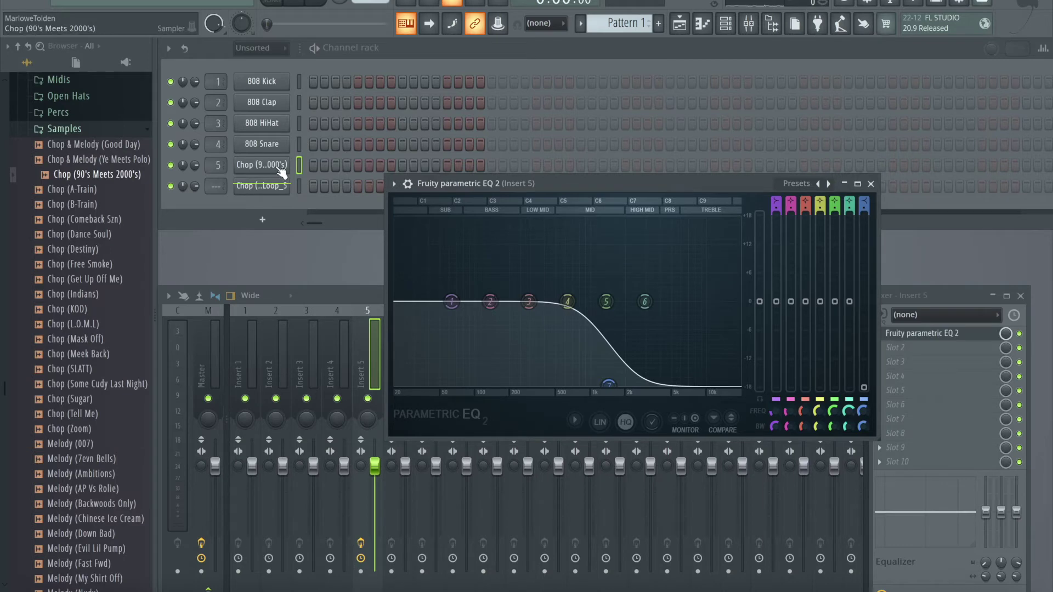
Arrange the Chop sampler and EQ windows side by side and audition the sample.
{"action": "left_click", "coordinate": [277, 165]}
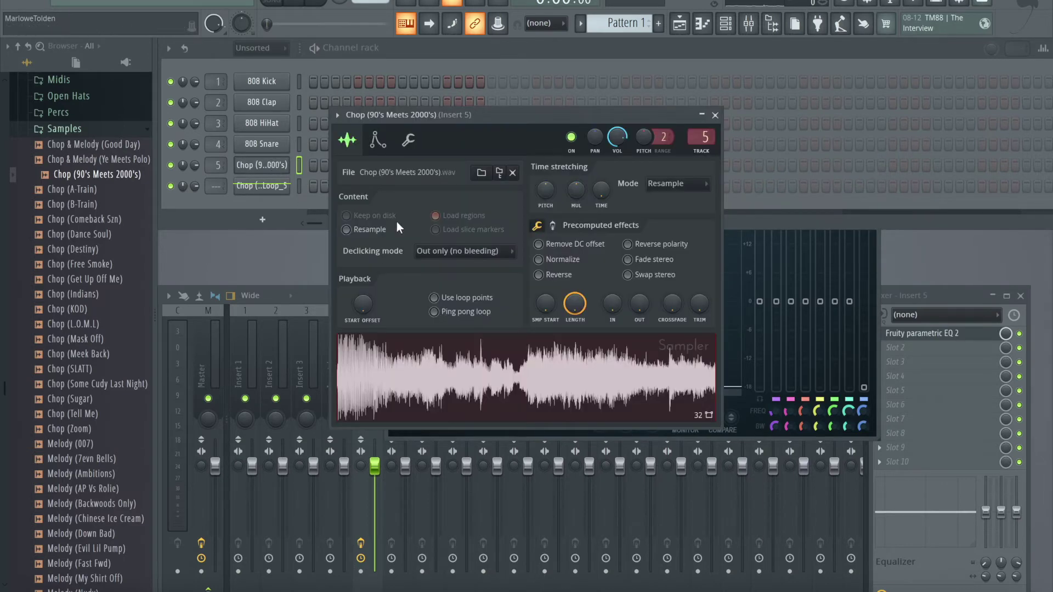
{"action": "left_click", "coordinate": [765, 249]}
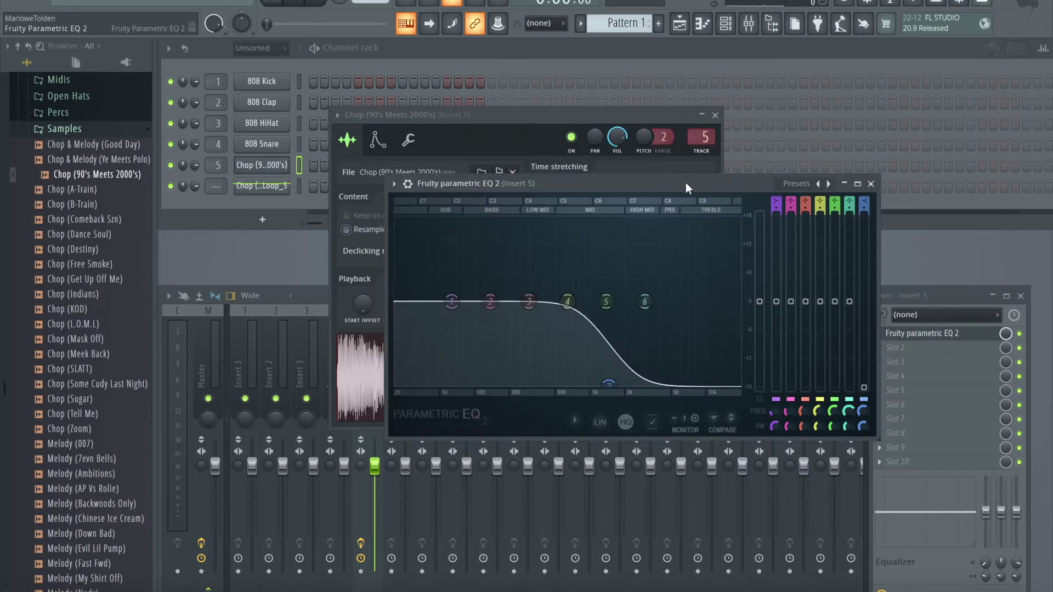
{"action": "left_click_drag", "start_coordinate": [687, 188], "coordinate": [749, 188]}
{"action": "left_click_drag", "start_coordinate": [521, 114], "coordinate": [360, 101]}
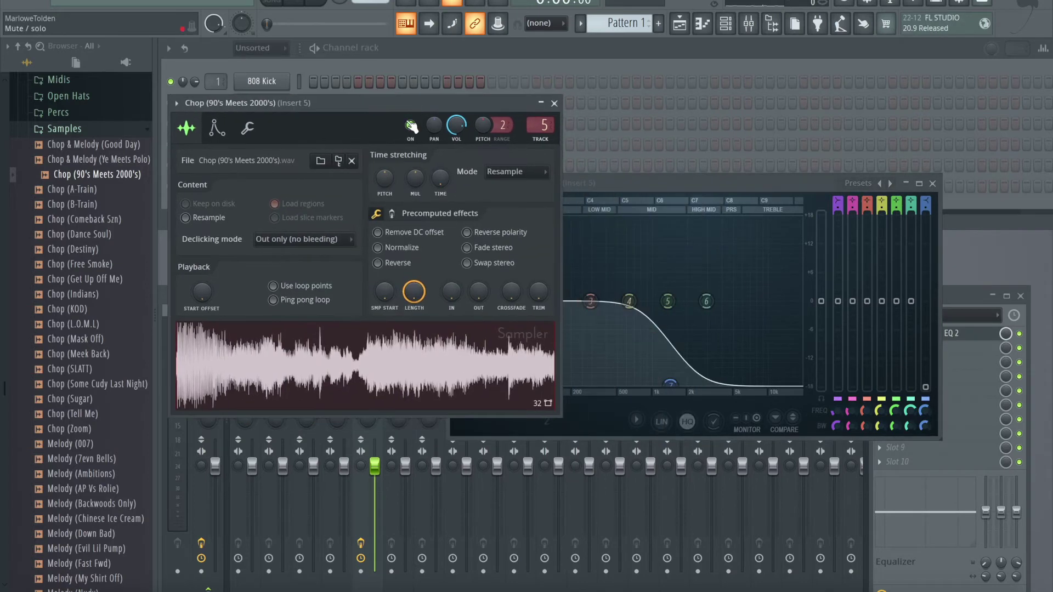
{"action": "left_click_drag", "start_coordinate": [669, 186], "coordinate": [711, 194]}
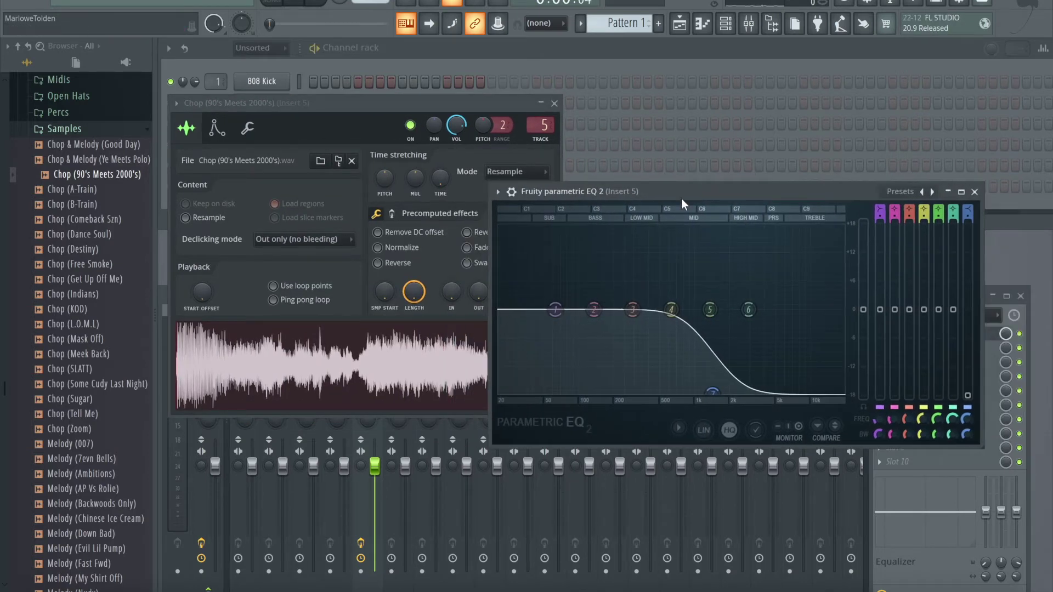
{"action": "left_click", "coordinate": [401, 356]}
{"action": "left_click_drag", "start_coordinate": [401, 356], "coordinate": [397, 352]}
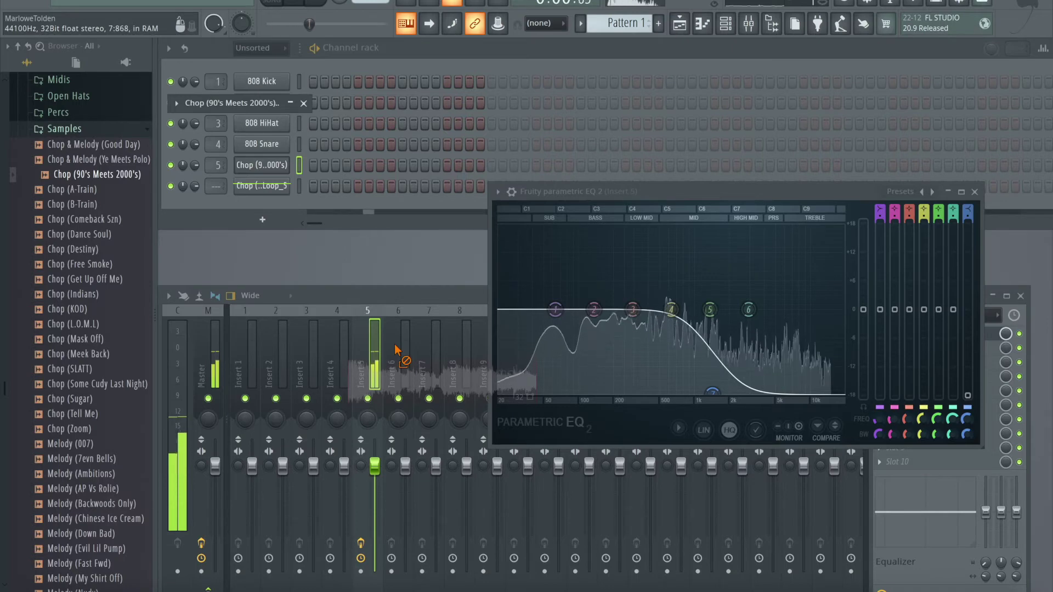
{"action": "left_click_drag", "start_coordinate": [395, 353], "coordinate": [355, 351]}
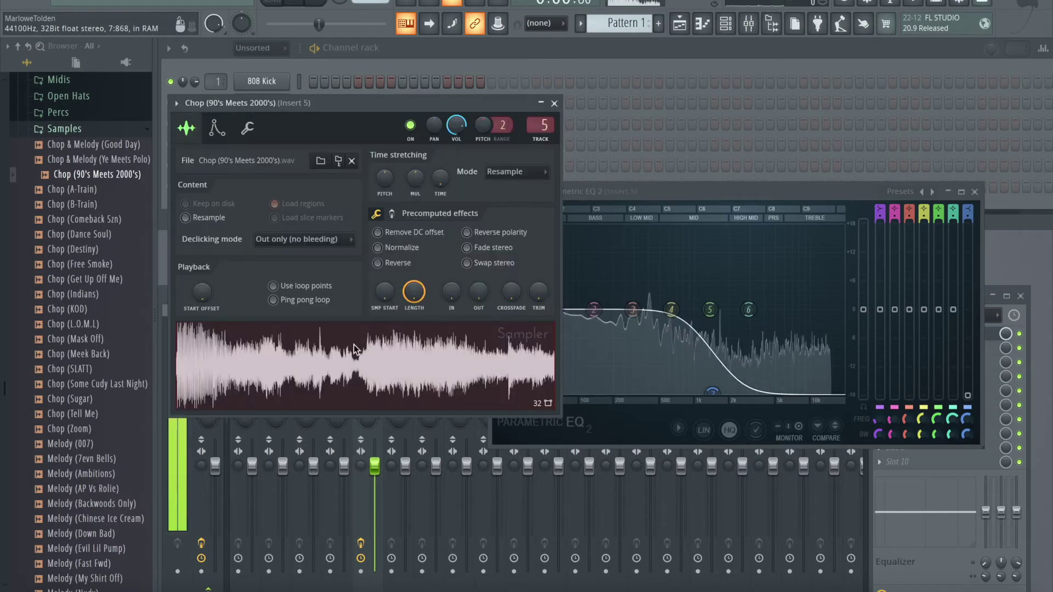
Lower band 7's high-shelf cut to darken the sample, then close the EQ and sampler.
{"action": "mouse_move", "coordinate": [713, 392]}
{"action": "left_mouse_down"}
{"action": "mouse_move", "coordinate": [619, 392]}
{"action": "mouse_move", "coordinate": [776, 393]}
{"action": "mouse_move", "coordinate": [682, 392]}
{"action": "left_mouse_up"}
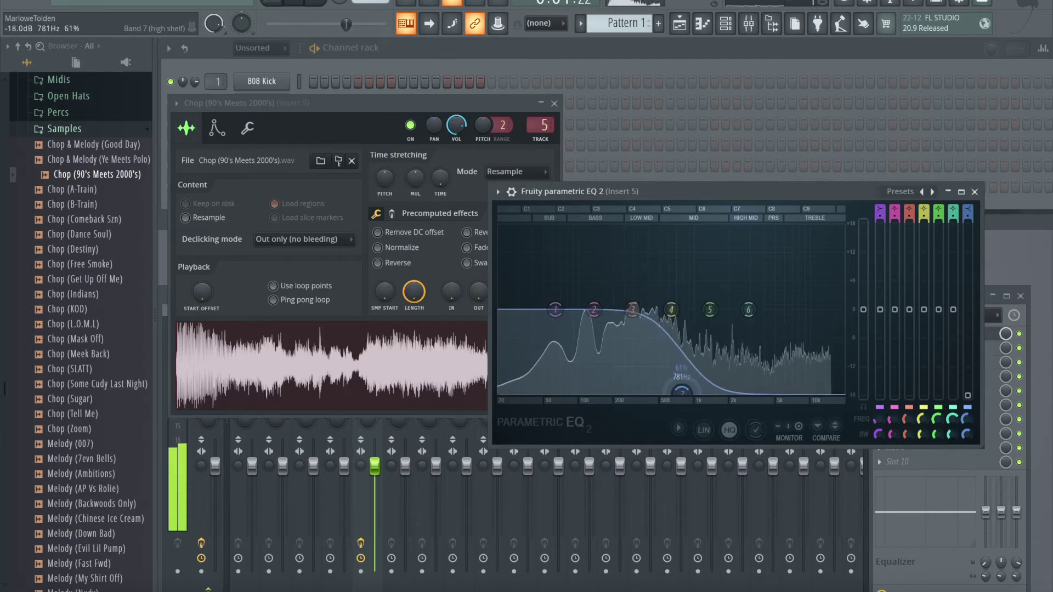
{"action": "key", "text": "Escape"}
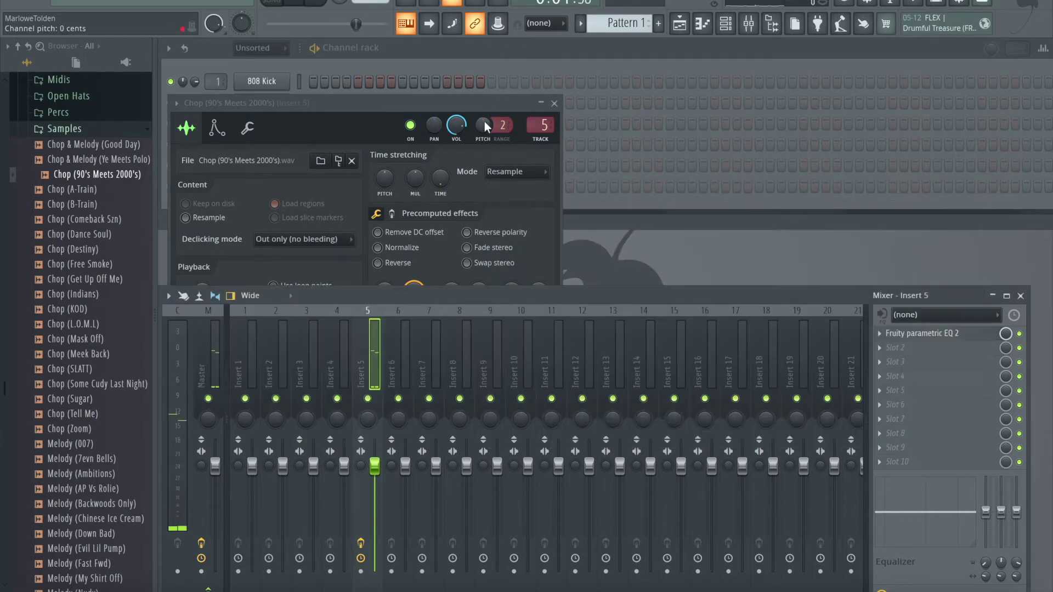
{"action": "left_click", "coordinate": [482, 106]}
{"action": "left_click", "coordinate": [554, 103]}
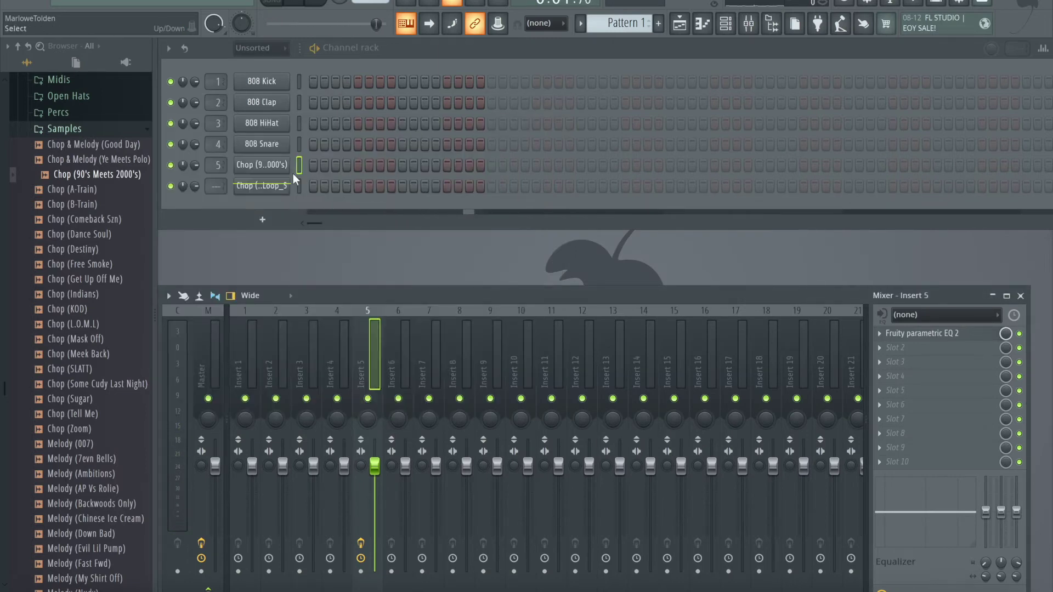
{"action": "left_click", "coordinate": [281, 185]}
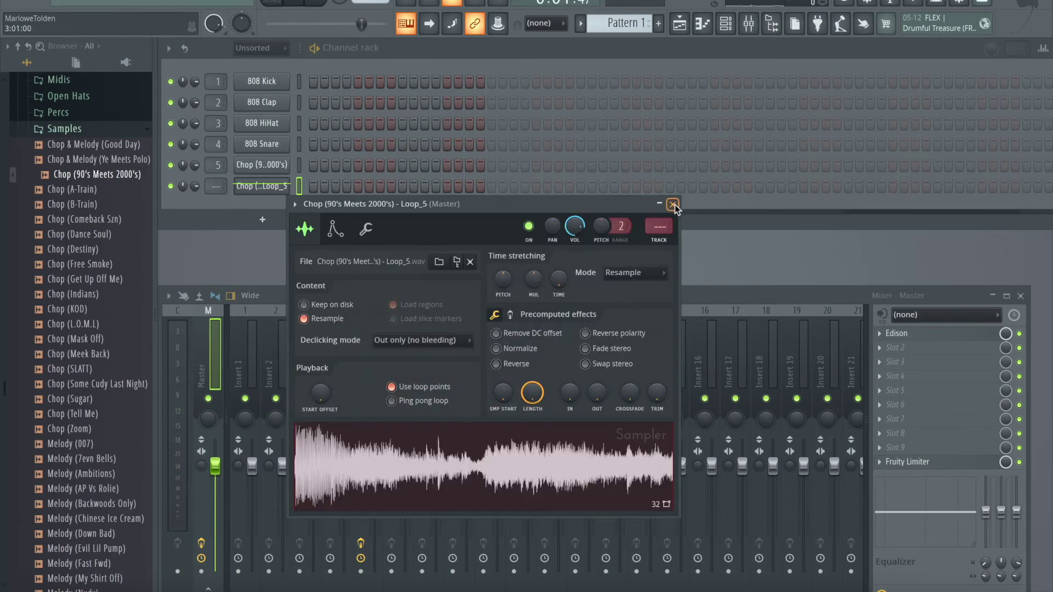
Close the Loop_5 sampler, select the Chop channel, and bypass insert 5's Parametric EQ 2.
{"action": "left_click", "coordinate": [673, 204]}
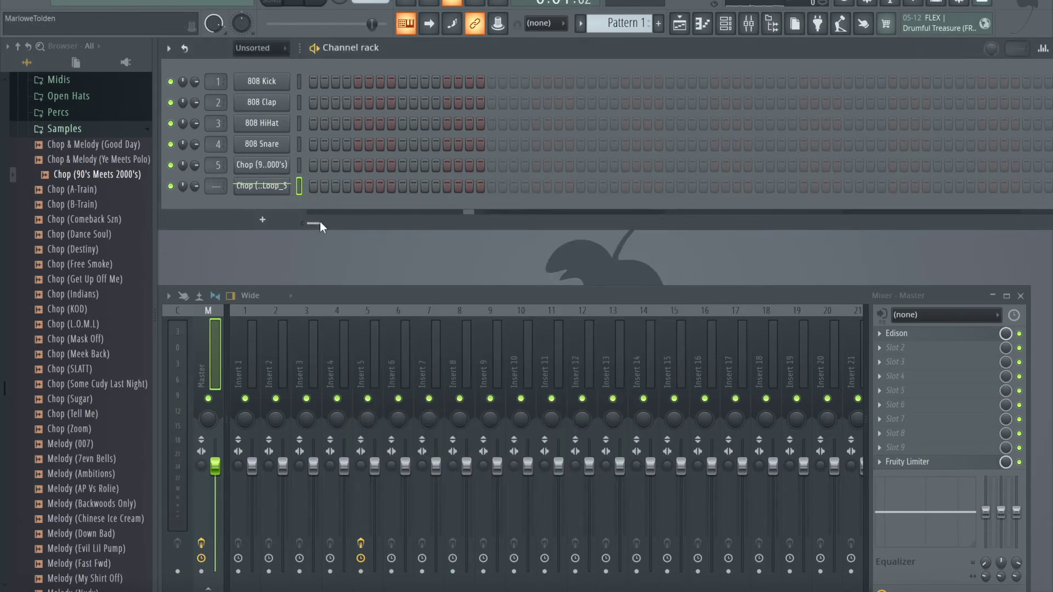
{"action": "left_click", "coordinate": [252, 171]}
{"action": "left_click", "coordinate": [549, 104]}
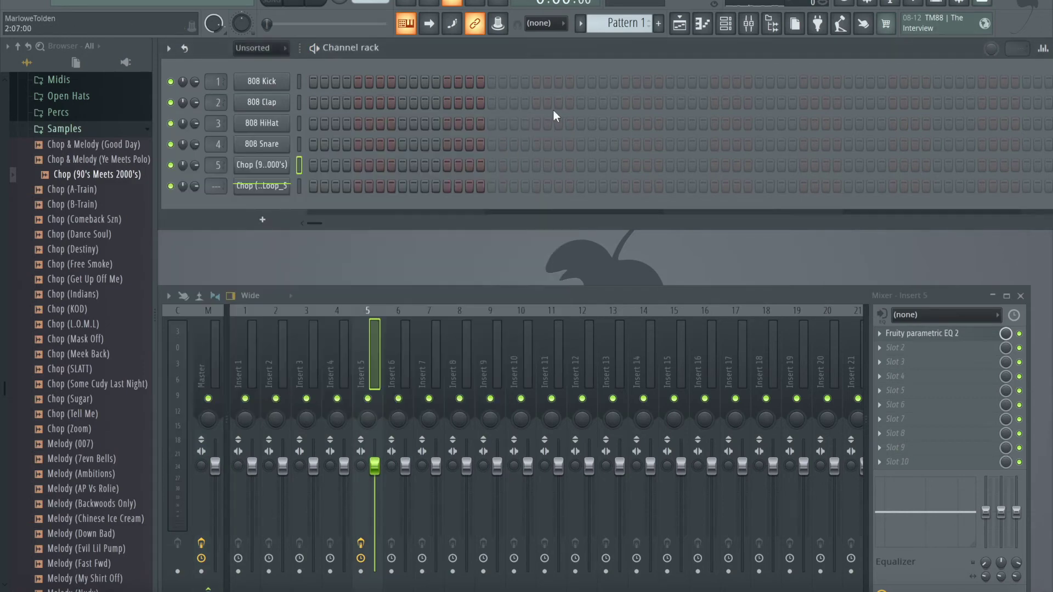
{"action": "left_click", "coordinate": [1019, 334]}
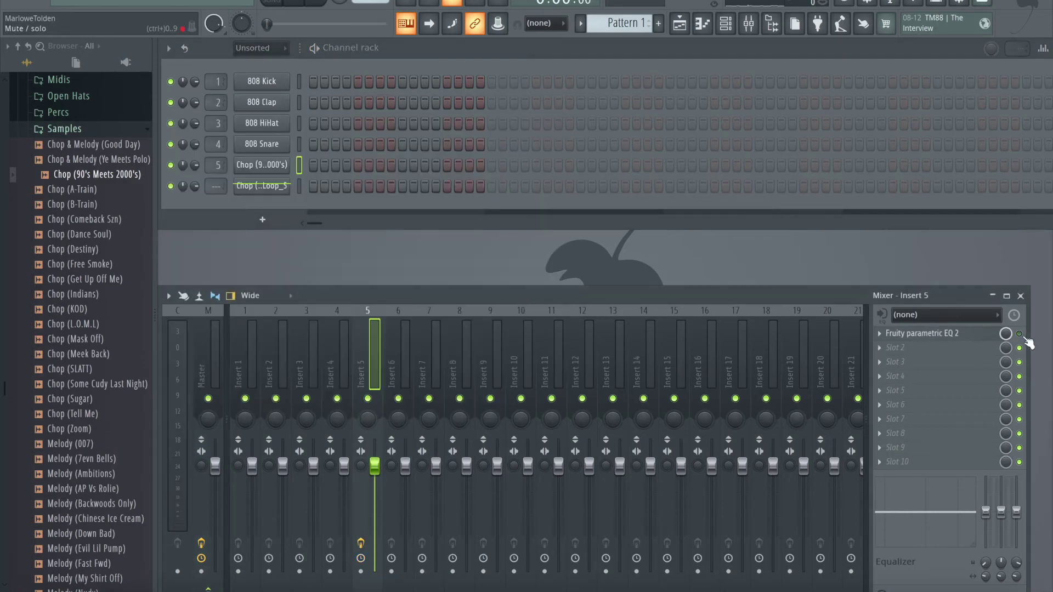
{"action": "scroll", "coordinate": [20, 270], "scroll_direction": "up", "scroll_amount": 8}
{"action": "scroll", "coordinate": [19, 247], "scroll_direction": "up", "scroll_amount": 2}
Load Cymatics Origin from the plugin database into insert 5 and lower its resample frequency.
{"action": "left_click", "coordinate": [77, 222]}
{"action": "scroll", "coordinate": [76, 231], "scroll_direction": "up", "scroll_amount": 2}
{"action": "scroll", "coordinate": [74, 239], "scroll_direction": "down", "scroll_amount": 2}
{"action": "scroll", "coordinate": [71, 247], "scroll_direction": "down", "scroll_amount": 5}
{"action": "scroll", "coordinate": [70, 242], "scroll_direction": "down", "scroll_amount": 2}
{"action": "scroll", "coordinate": [71, 242], "scroll_direction": "down", "scroll_amount": 2}
{"action": "scroll", "coordinate": [91, 362], "scroll_direction": "up", "scroll_amount": 8}
{"action": "scroll", "coordinate": [92, 373], "scroll_direction": "down", "scroll_amount": 2}
{"action": "scroll", "coordinate": [97, 427], "scroll_direction": "down", "scroll_amount": 2}
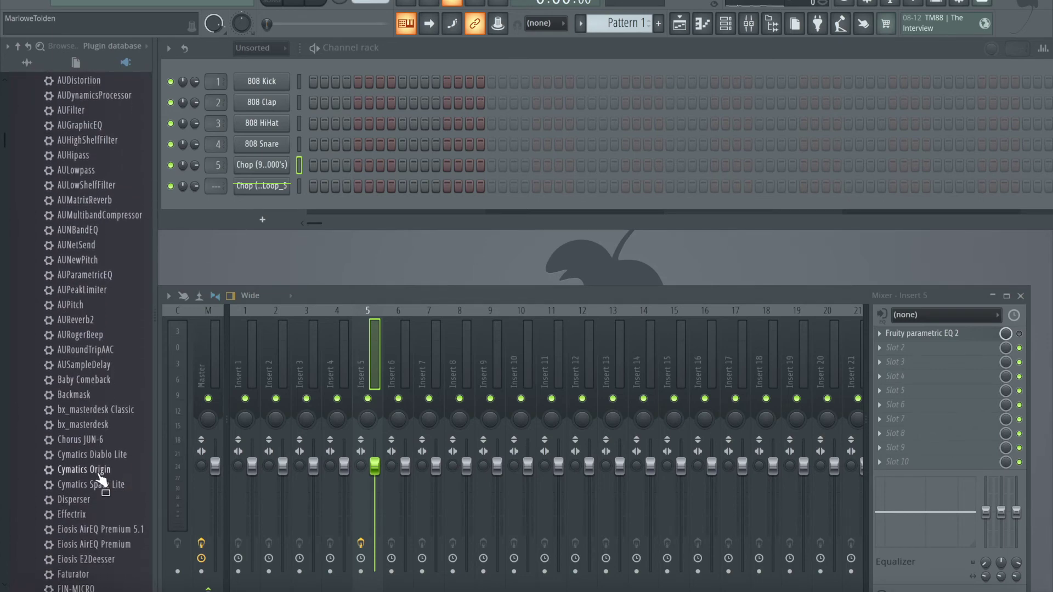
{"action": "left_click_drag", "start_coordinate": [95, 473], "coordinate": [911, 345]}
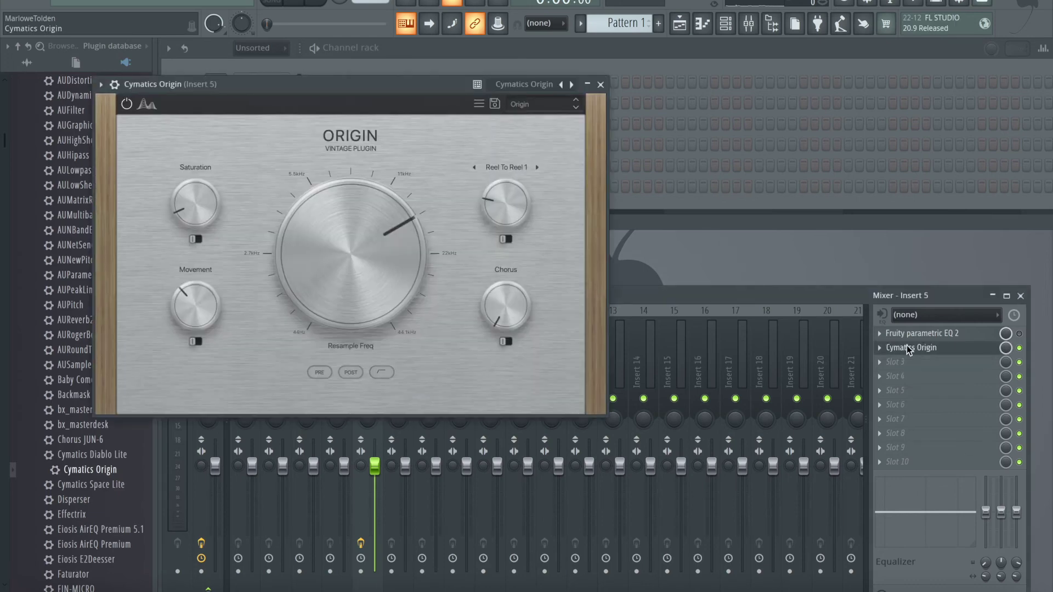
{"action": "left_click_drag", "start_coordinate": [325, 191], "coordinate": [296, 263]}
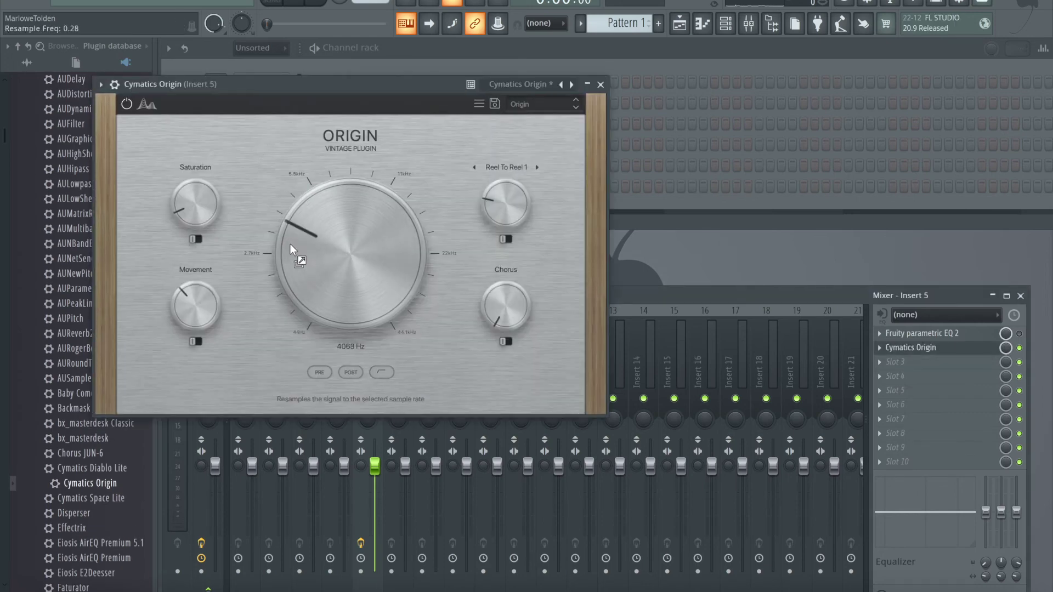
Fine-tune Origin's resample frequency beside the Chop sampler, then browse presets for Night Owl.
{"action": "left_click_drag", "start_coordinate": [321, 88], "coordinate": [651, 141]}
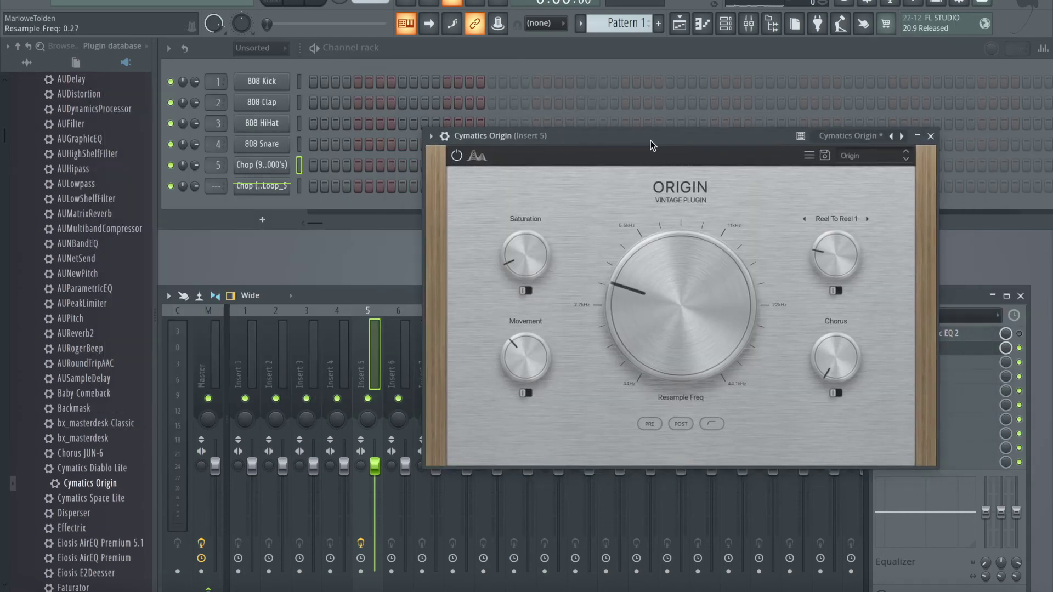
{"action": "left_click", "coordinate": [276, 174]}
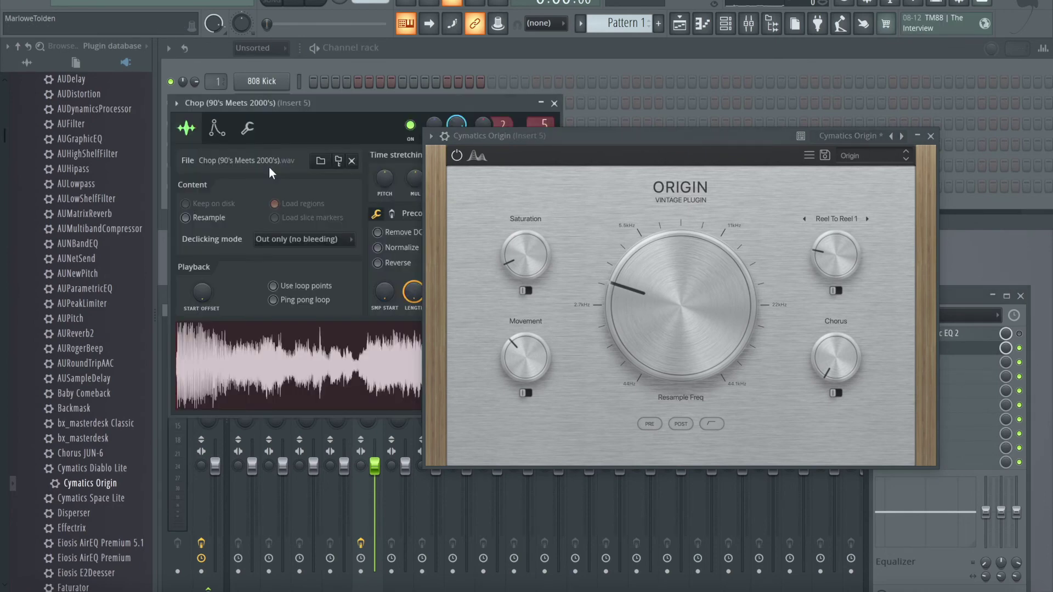
{"action": "mouse_move", "coordinate": [641, 281]}
{"action": "left_mouse_down"}
{"action": "mouse_move", "coordinate": [653, 243]}
{"action": "mouse_move", "coordinate": [619, 279]}
{"action": "mouse_move", "coordinate": [616, 302]}
{"action": "mouse_move", "coordinate": [612, 260]}
{"action": "left_mouse_up"}
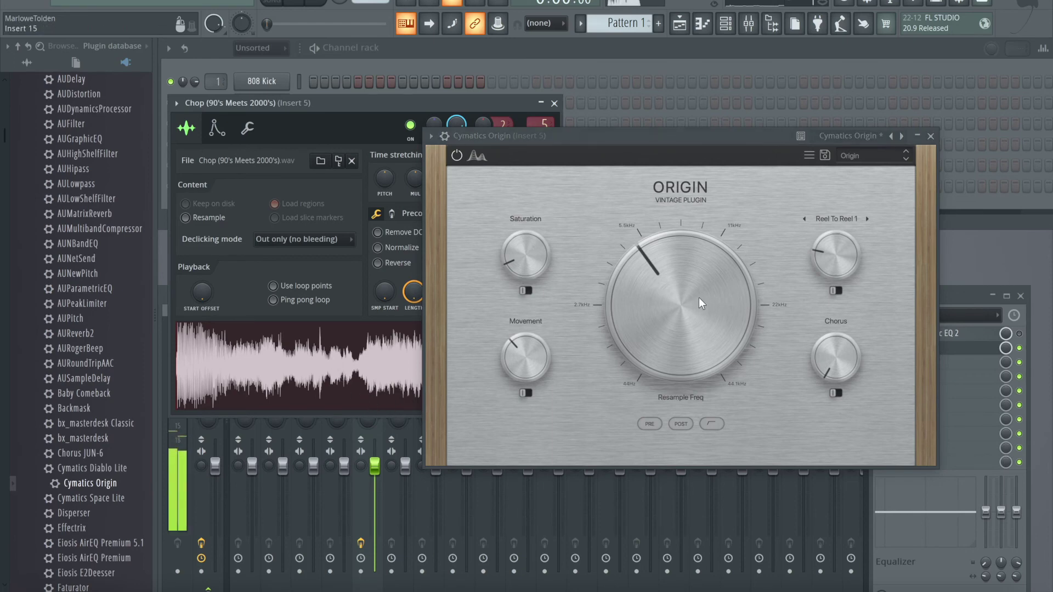
{"action": "left_click_drag", "start_coordinate": [686, 290], "coordinate": [671, 316]}
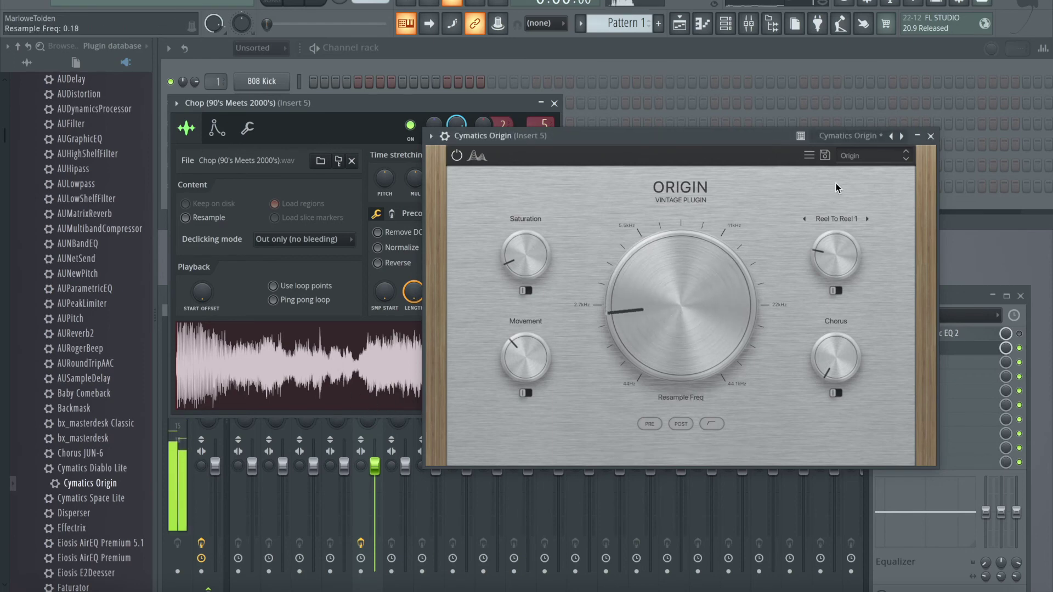
{"action": "left_click", "coordinate": [865, 156]}
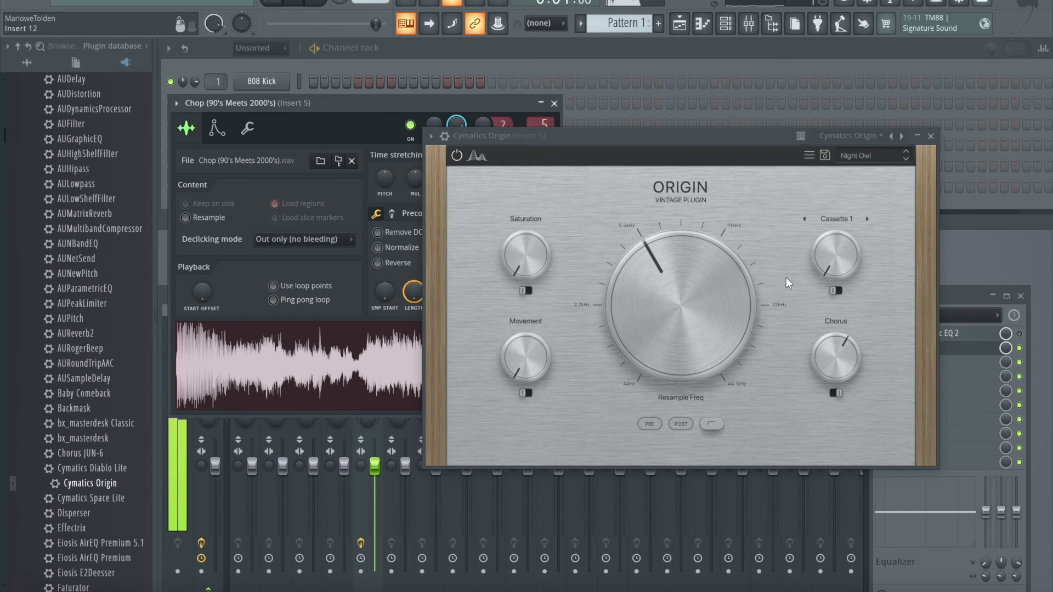
{"action": "left_click", "coordinate": [890, 153]}
{"action": "mouse_move", "coordinate": [861, 174]}
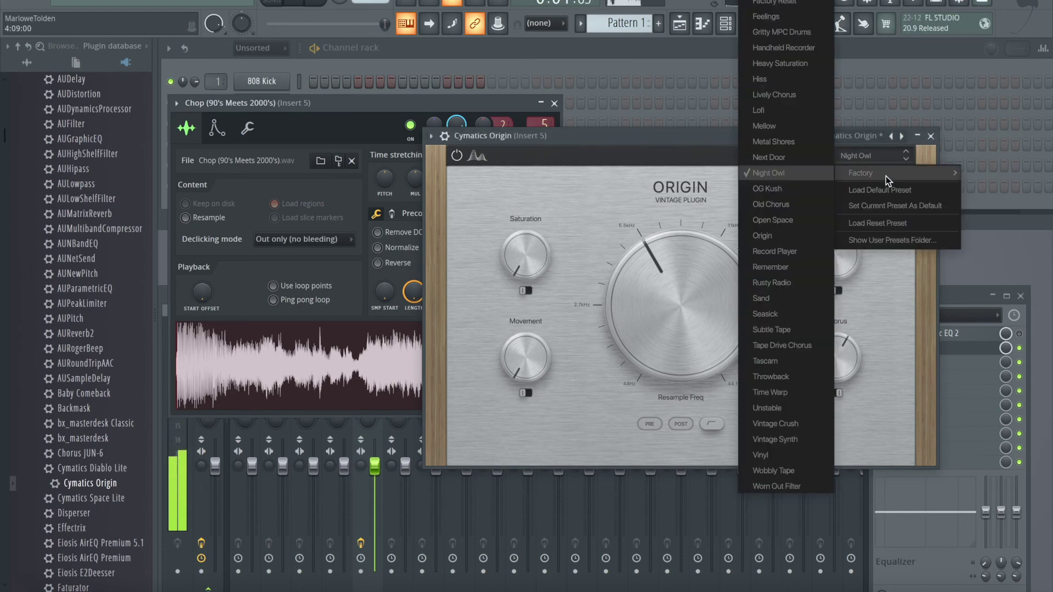
Load Origin's Next Door factory preset and raise the system volume to listen.
{"action": "left_click", "coordinate": [783, 158]}
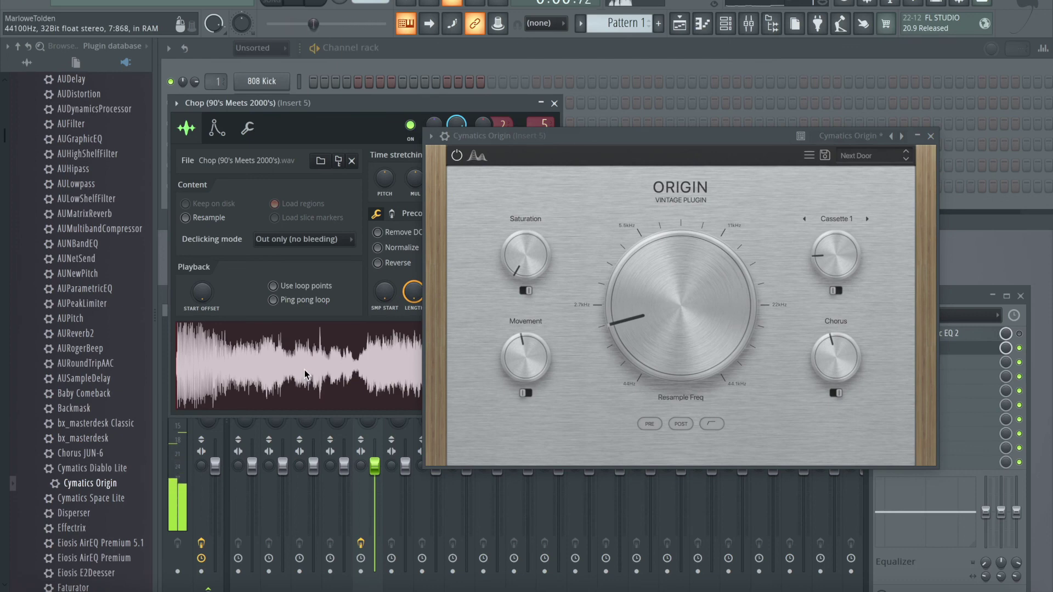
{"action": "key", "text": "XF86AudioRaiseVolume"}
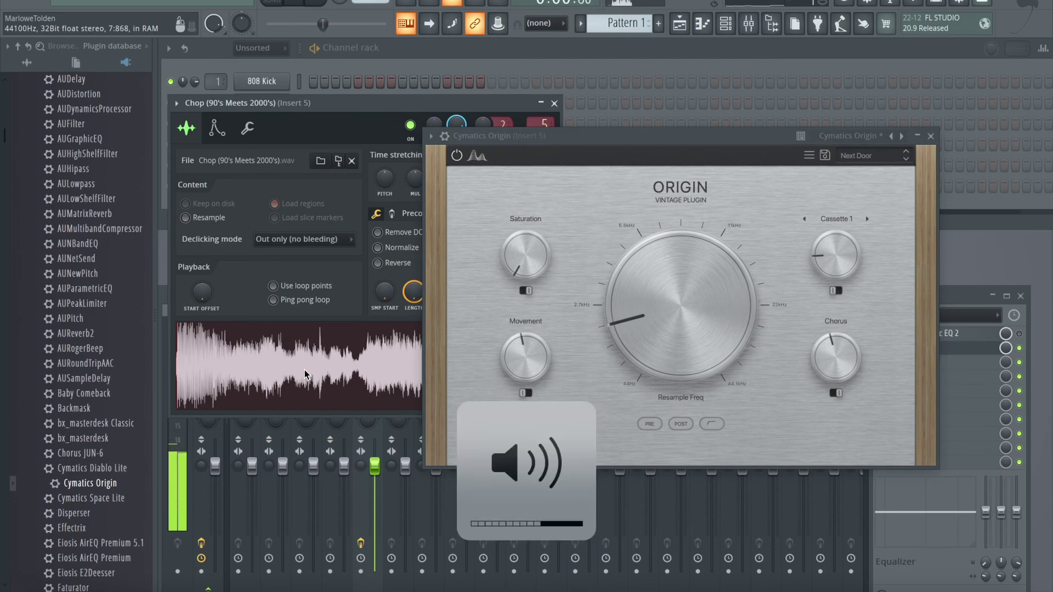